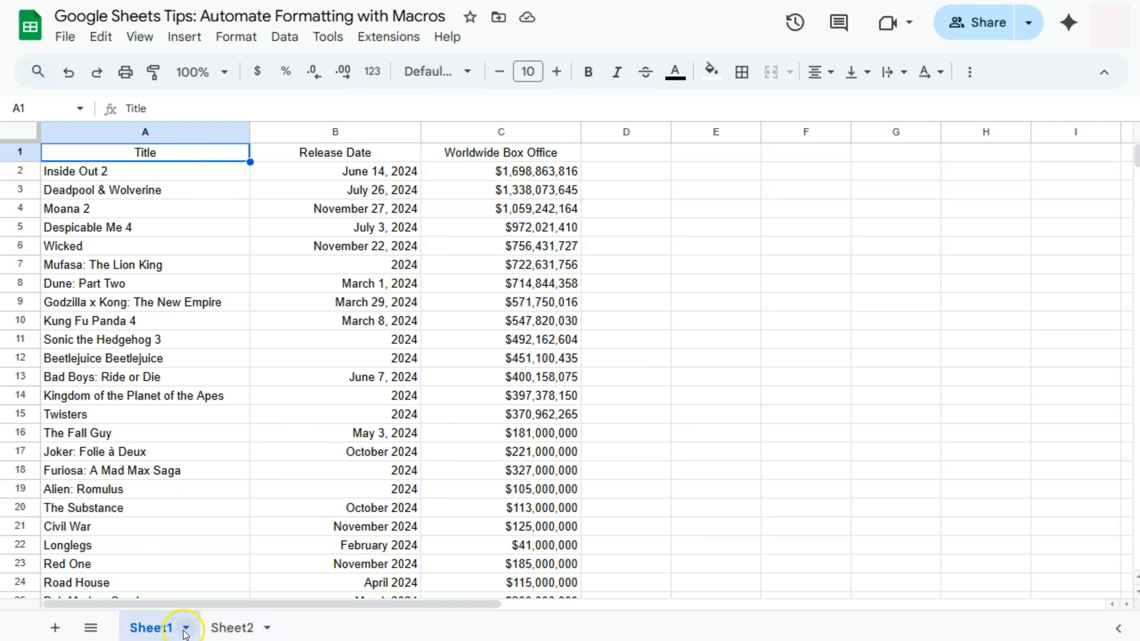
# Step: Compare the formatting of the movie table on Sheet1 with the restaurant table on Sheet2
pyautogui.click(226, 628)
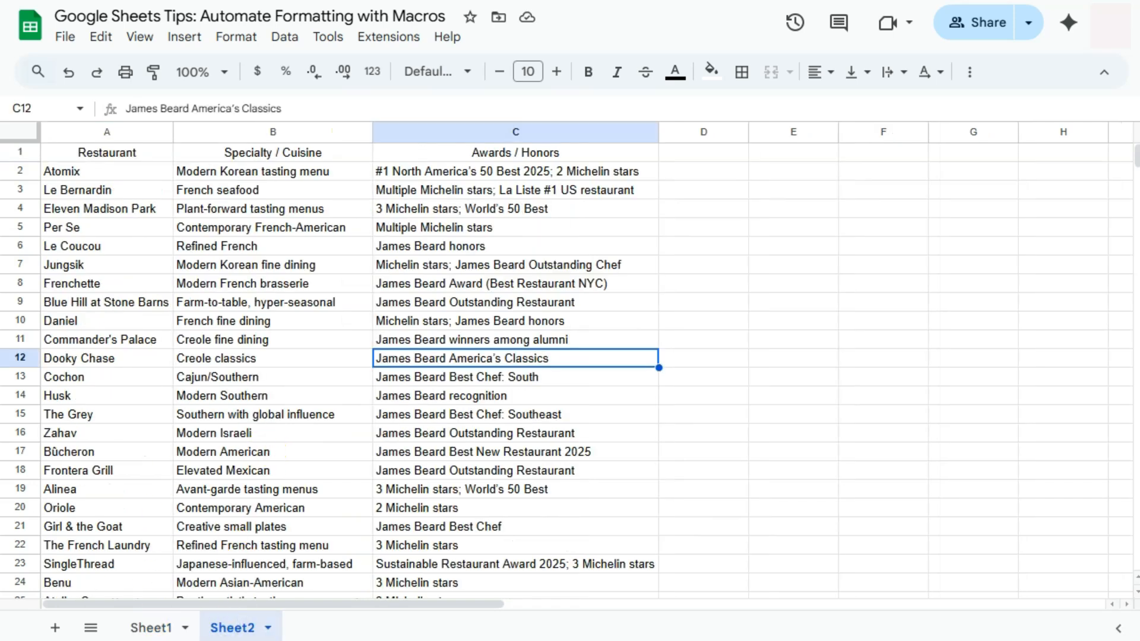
pyautogui.click(153, 632)
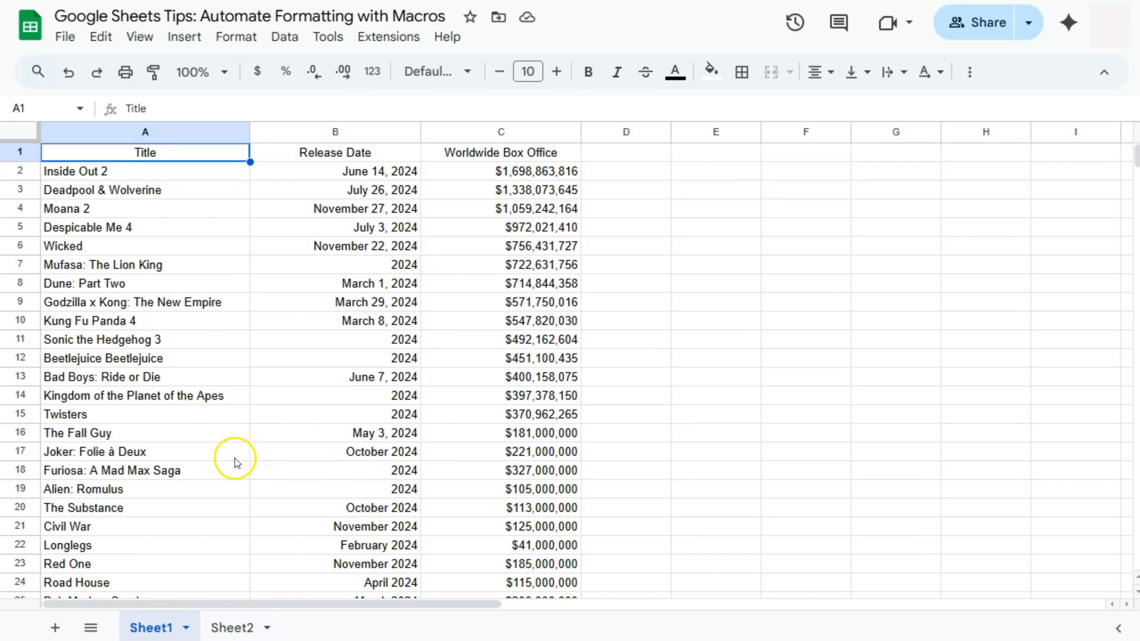
pyautogui.click(230, 627)
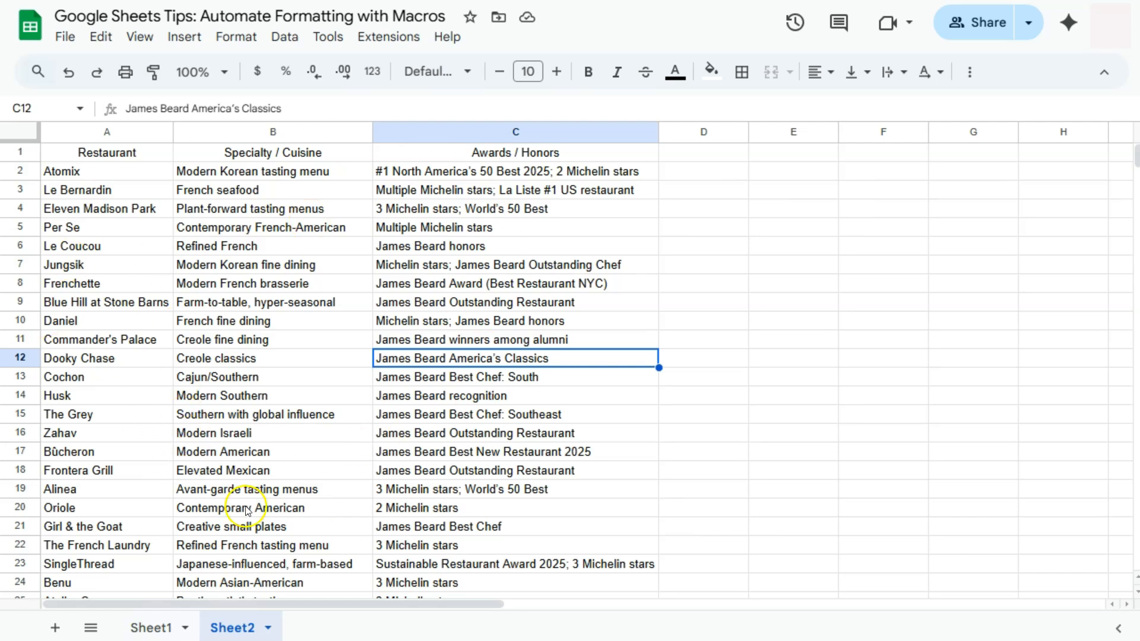
pyautogui.click(157, 625)
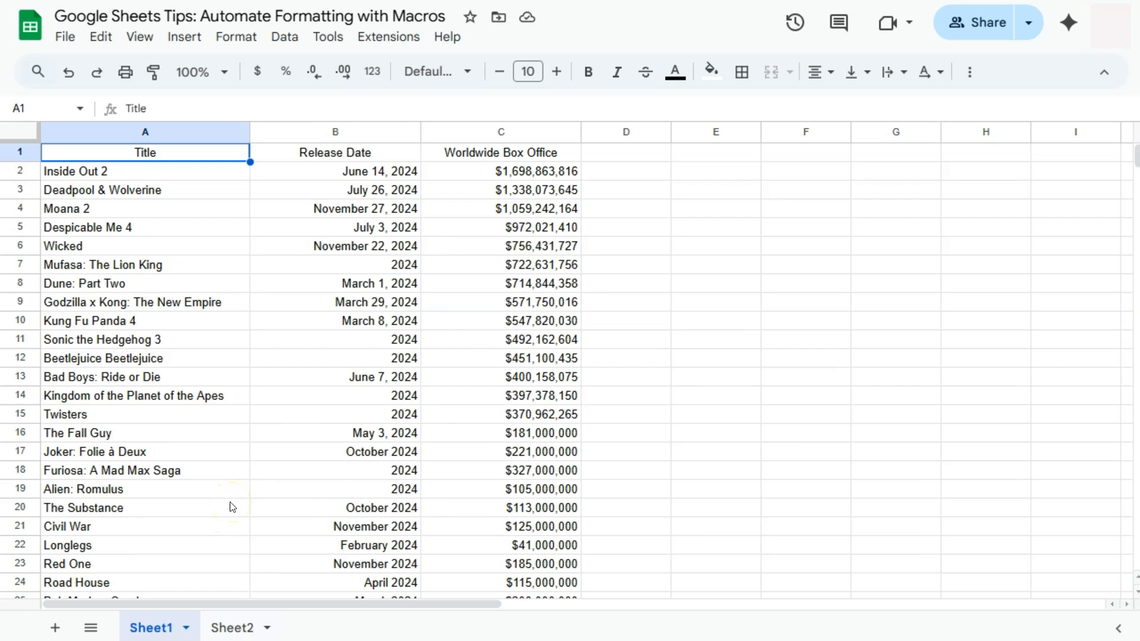
# Step: Start recording a new macro on Sheet1 using absolute references
pyautogui.click(387, 39)
pyautogui.moveTo(403, 94)
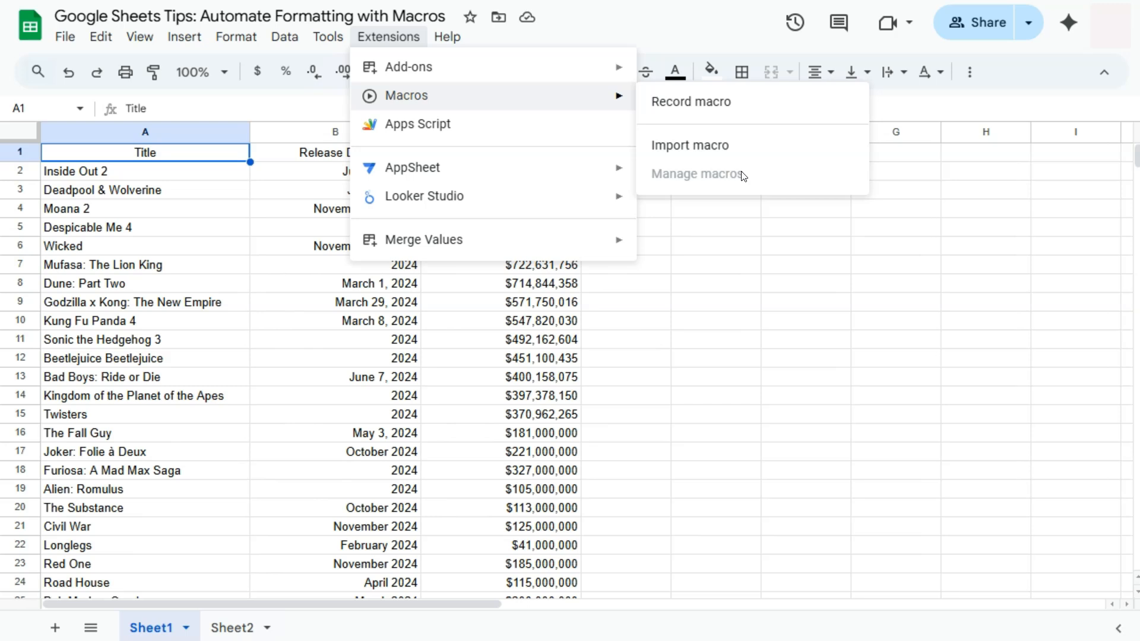
pyautogui.click(727, 106)
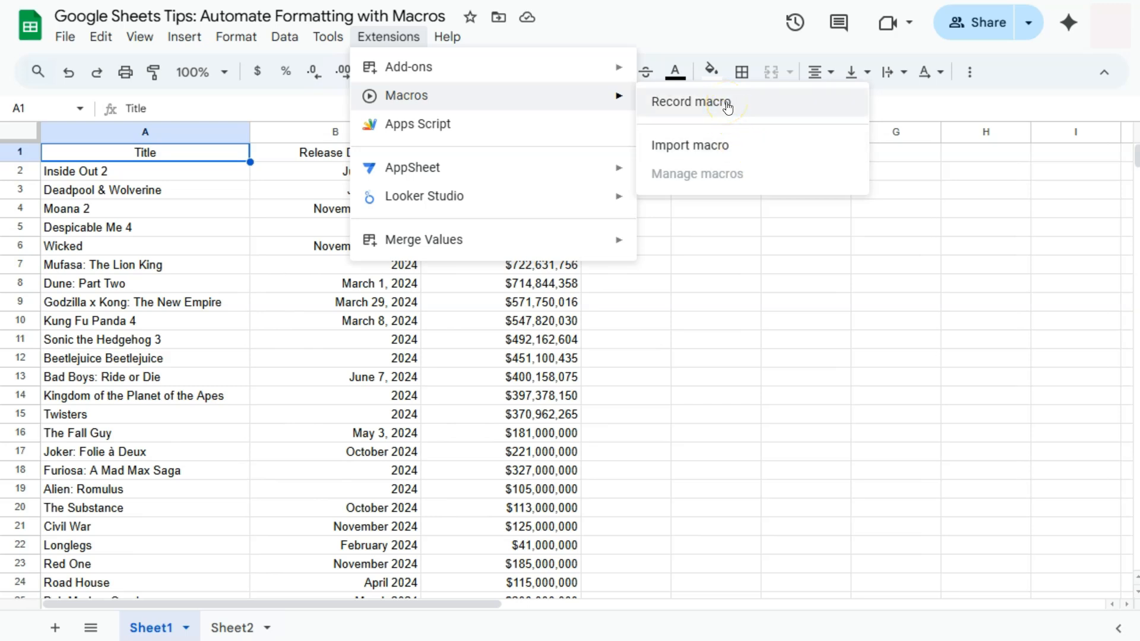
pyautogui.click(727, 107)
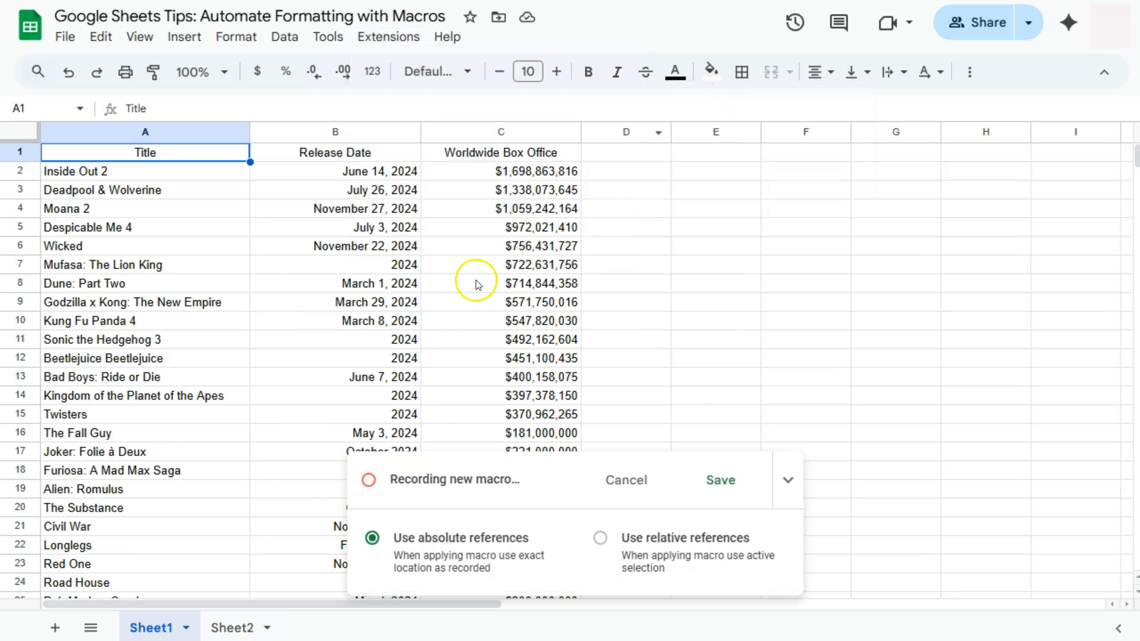
pyautogui.click(375, 506)
pyautogui.click(433, 559)
# Step: Format the header cells A1:C1 as bold, size 12, in the Zilla Slab font
pyautogui.moveTo(222, 158); pyautogui.dragTo(466, 156)
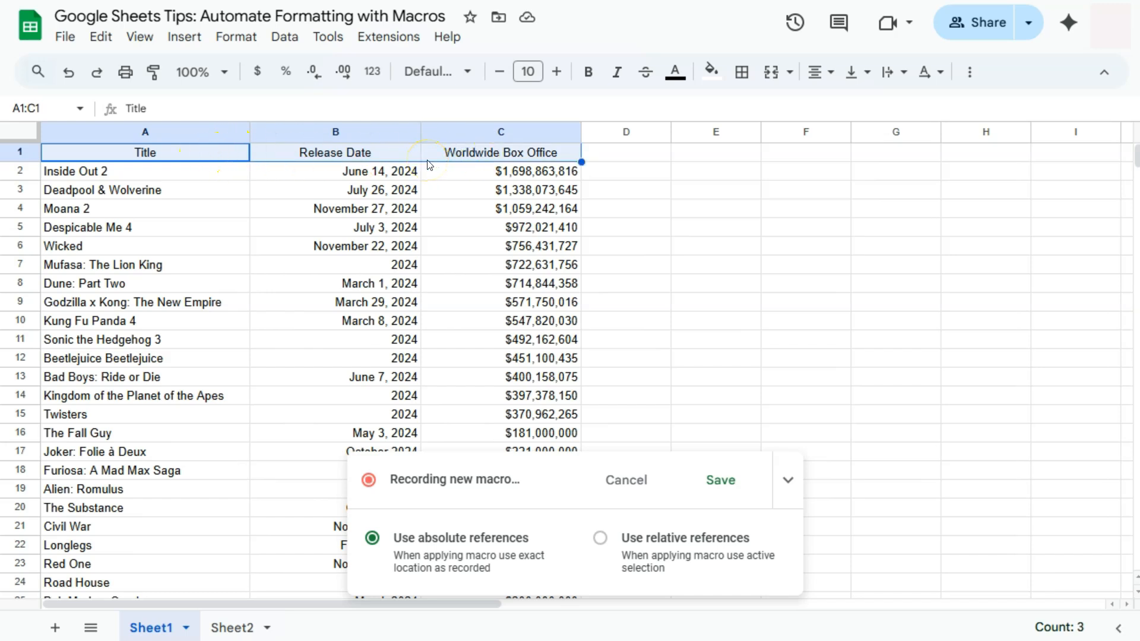
pyautogui.click(588, 73)
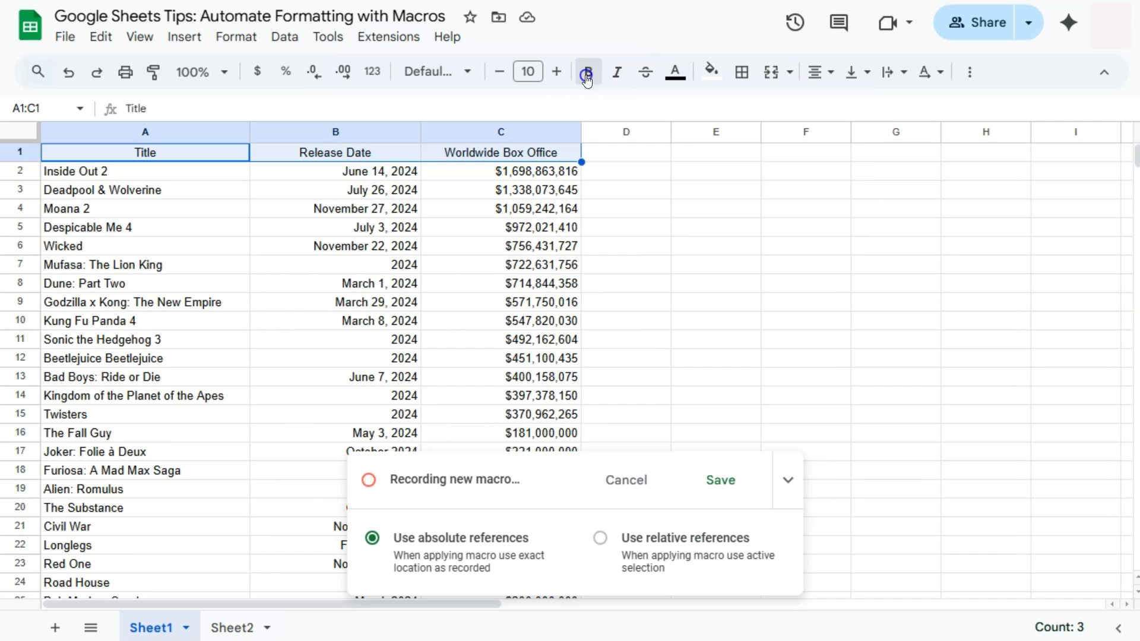
pyautogui.click(556, 71)
pyautogui.click(556, 72)
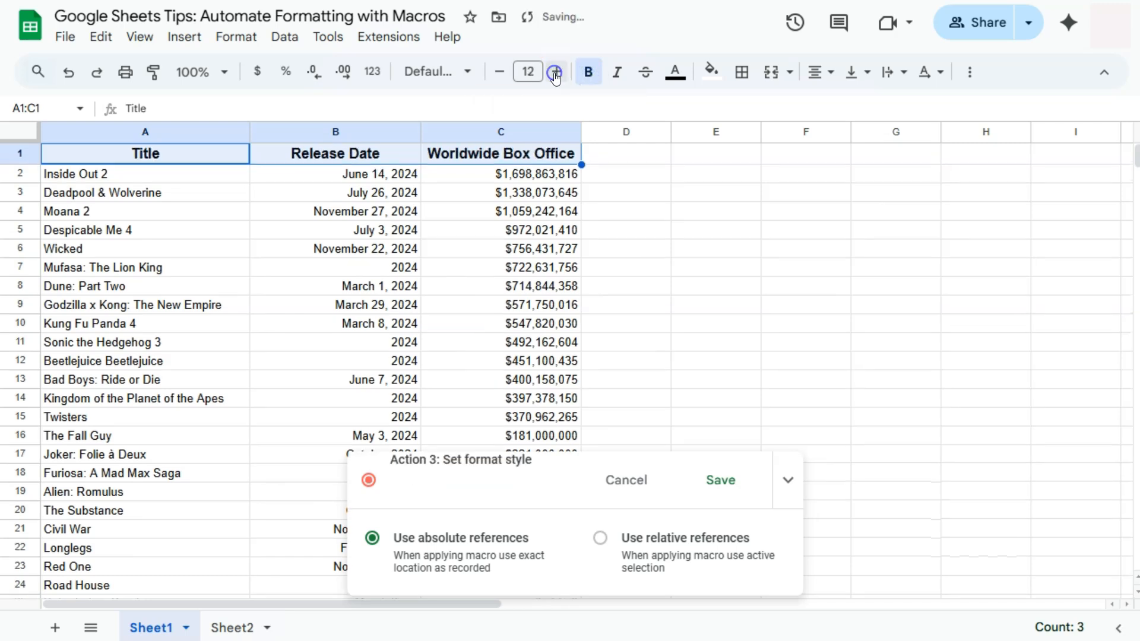
pyautogui.click(446, 74)
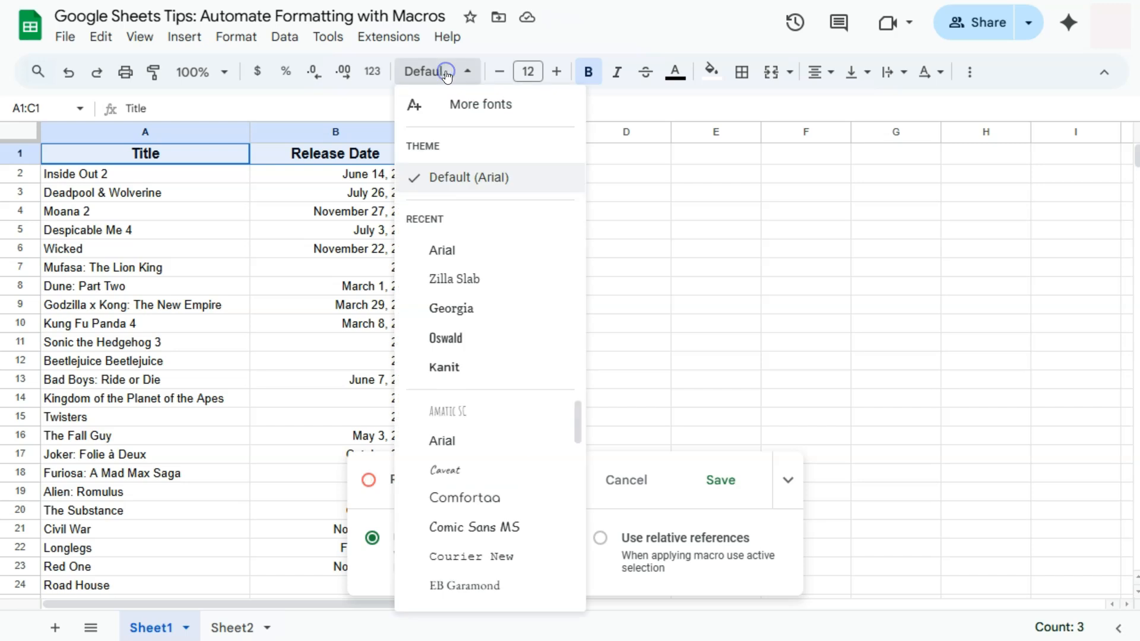
pyautogui.click(440, 280)
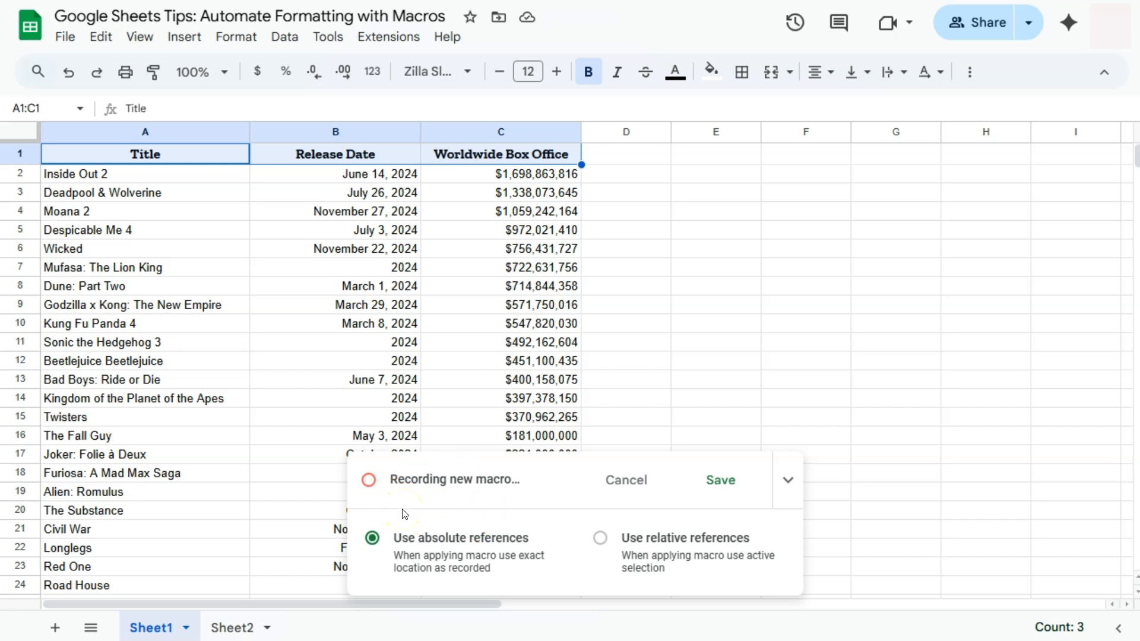
# Step: Center-align the whole Worldwide Box Office column horizontally
pyautogui.click(517, 132)
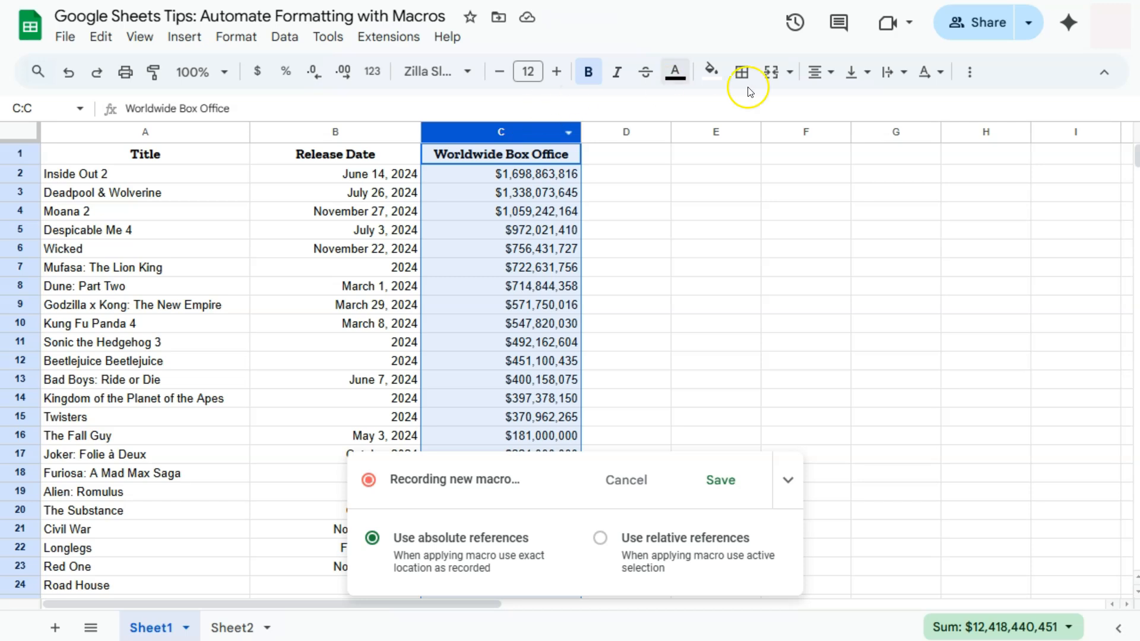
pyautogui.click(823, 77)
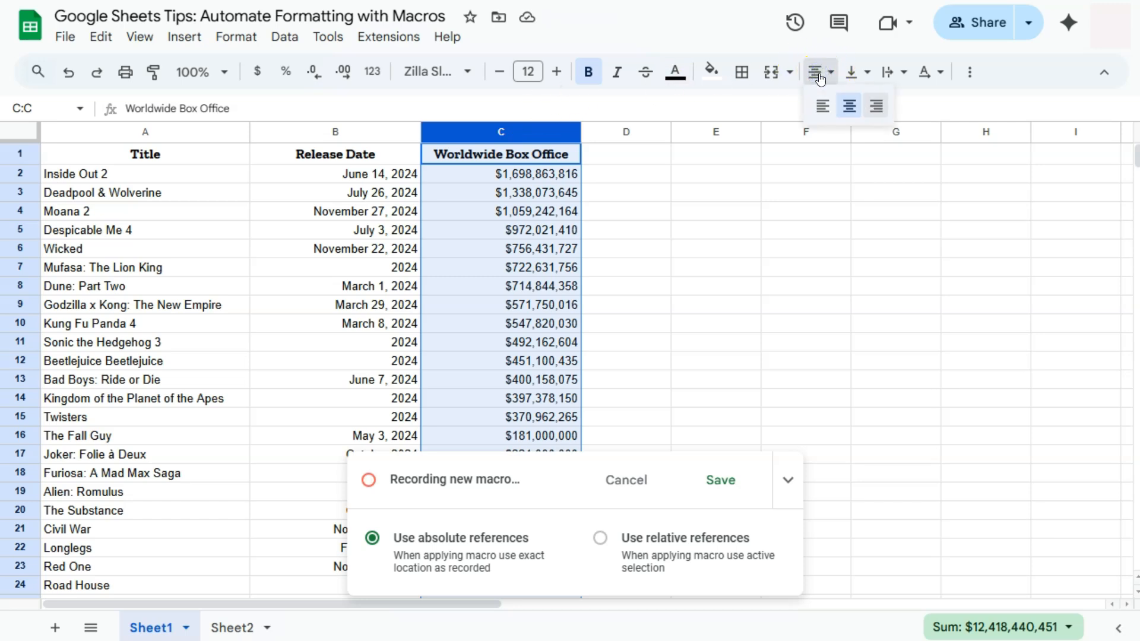
pyautogui.click(850, 106)
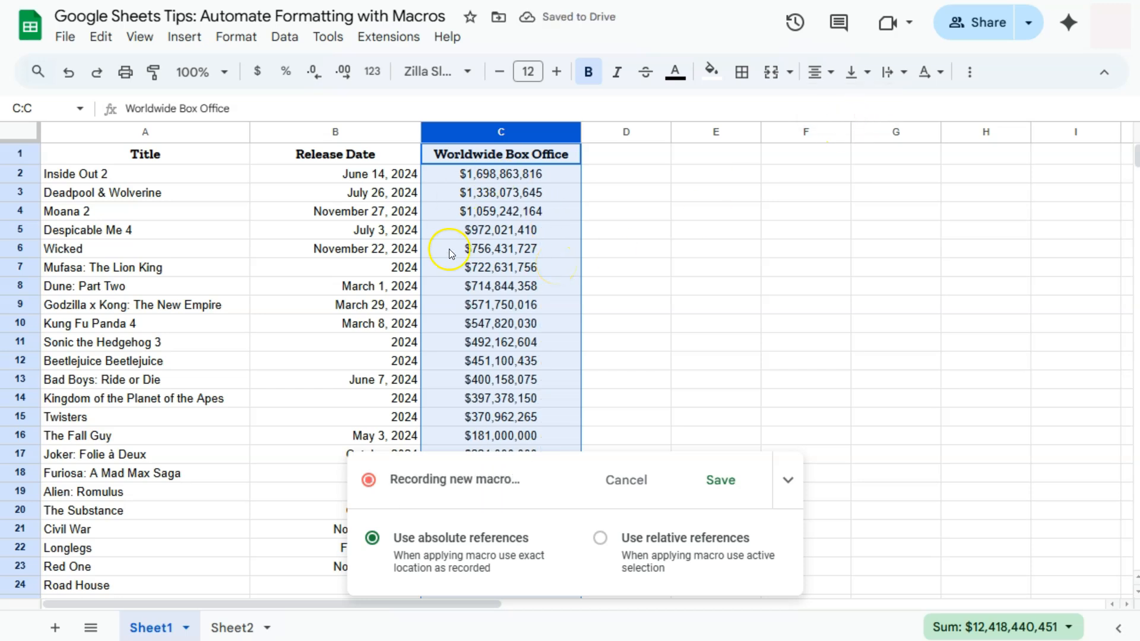
# Step: Set the font of all data cells below the header row, A2:C31, to Georgia
pyautogui.moveTo(172, 179); pyautogui.dragTo(224, 181)
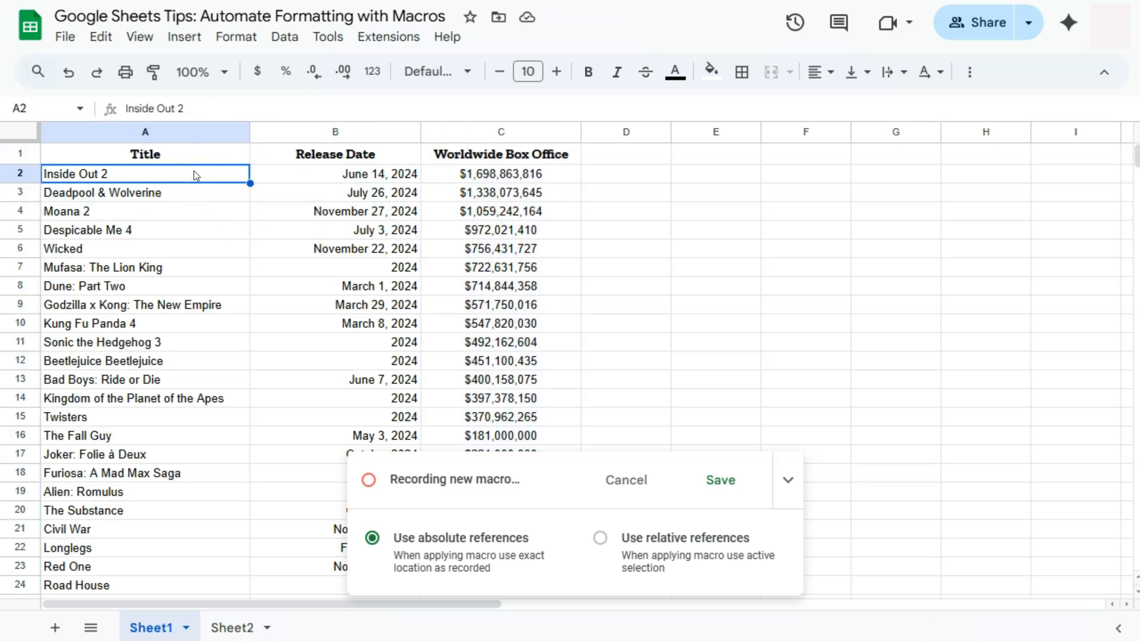
pyautogui.hotkey('ctrl', 'shift', 'Right')
pyautogui.hotkey('ctrl', 'shift', 'Down')
pyautogui.scroll(3, 193, 176)
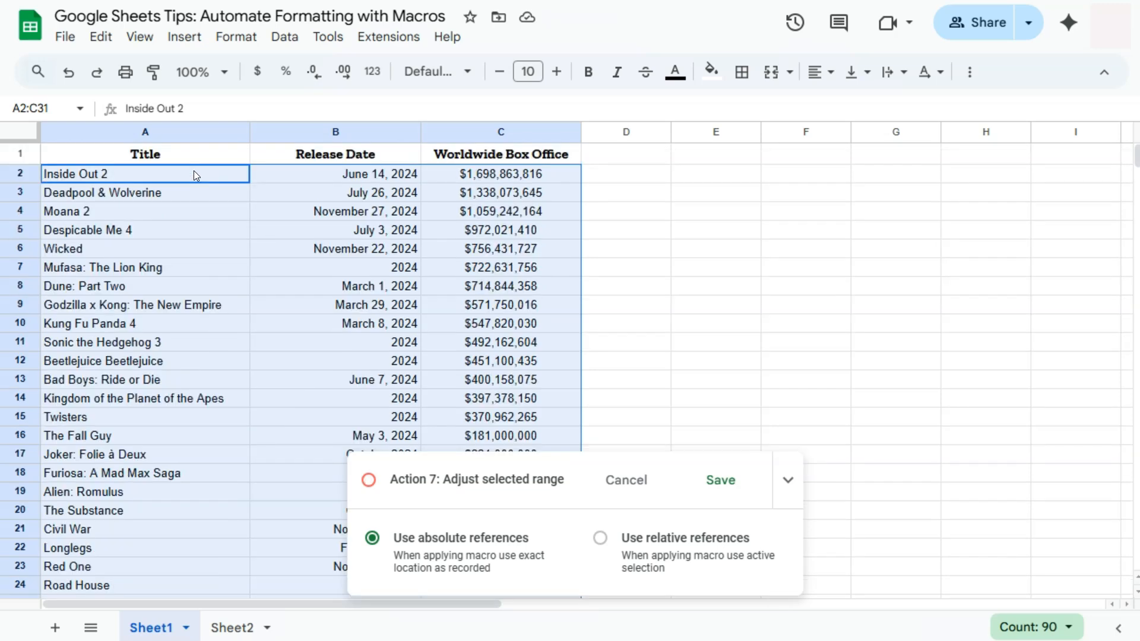
pyautogui.click(411, 71)
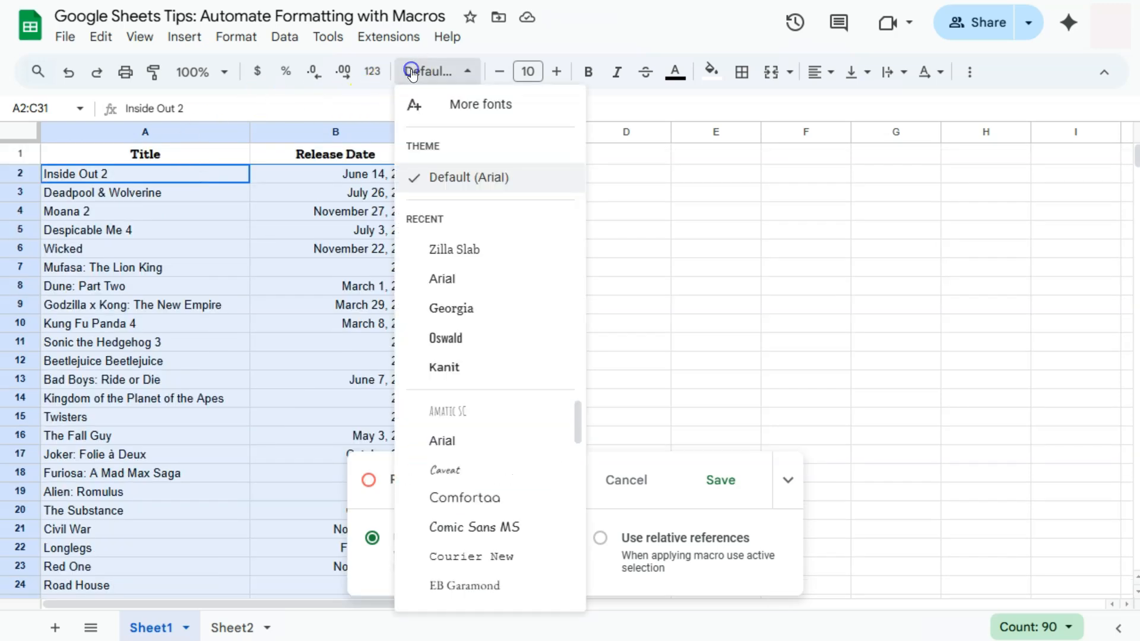
pyautogui.click(433, 251)
pyautogui.click(423, 71)
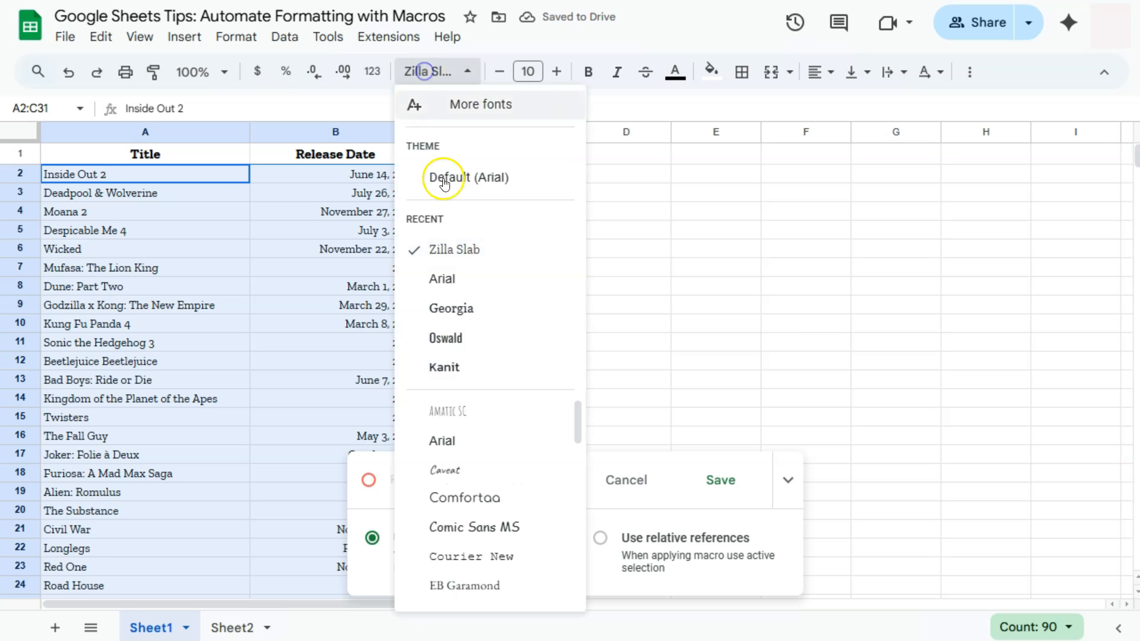
pyautogui.click(443, 309)
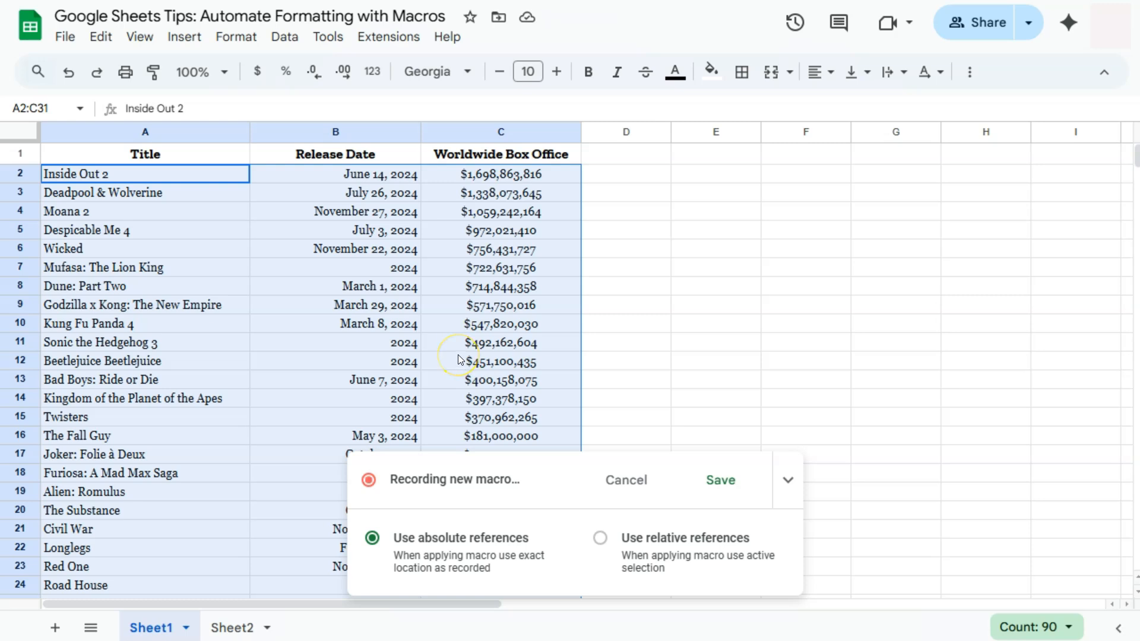
# Step: Select cell D1, finish the recording and save the macro under the name FORMAT 1 without a shortcut number
pyautogui.click(624, 166)
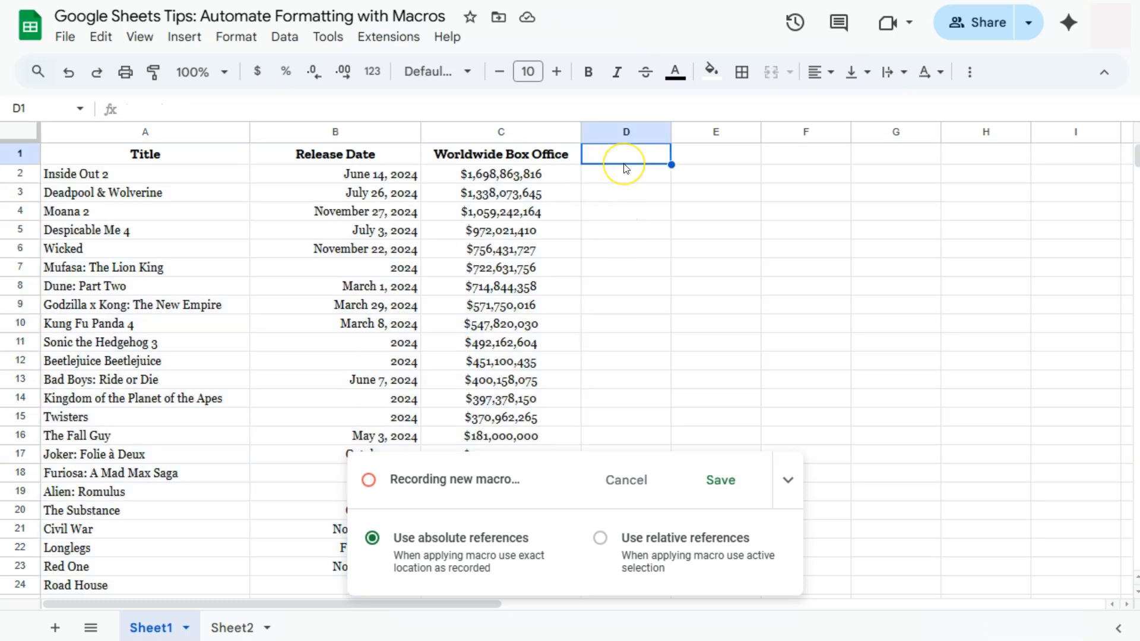
pyautogui.click(722, 482)
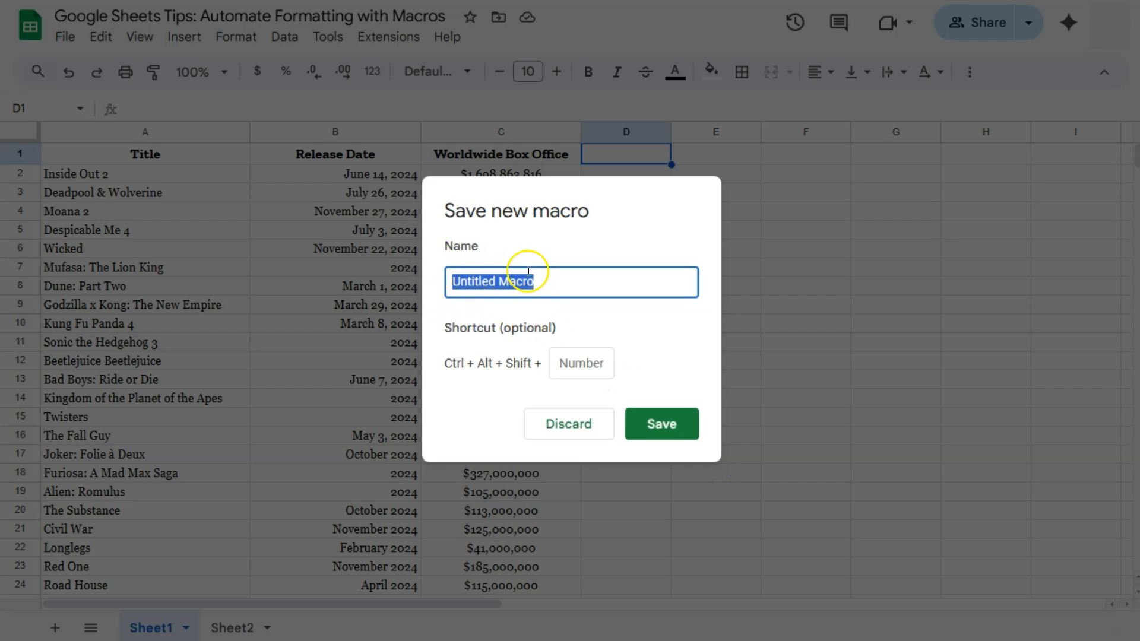
pyautogui.click(561, 285)
pyautogui.moveTo(562, 285); pyautogui.dragTo(427, 284)
pyautogui.write('FORMAT 1')
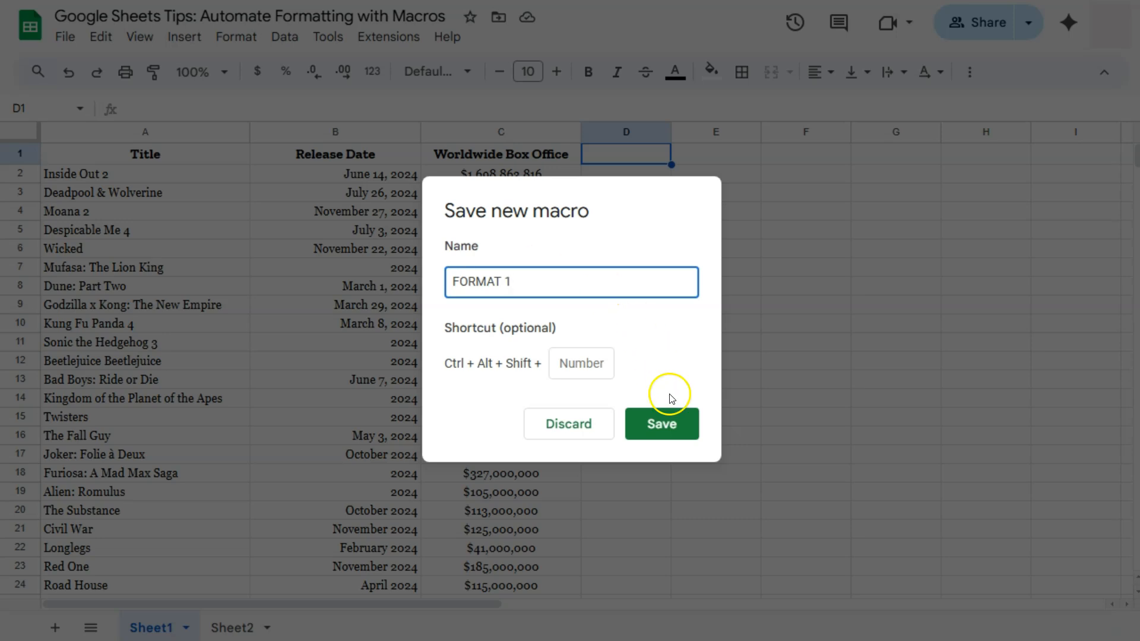
pyautogui.click(661, 426)
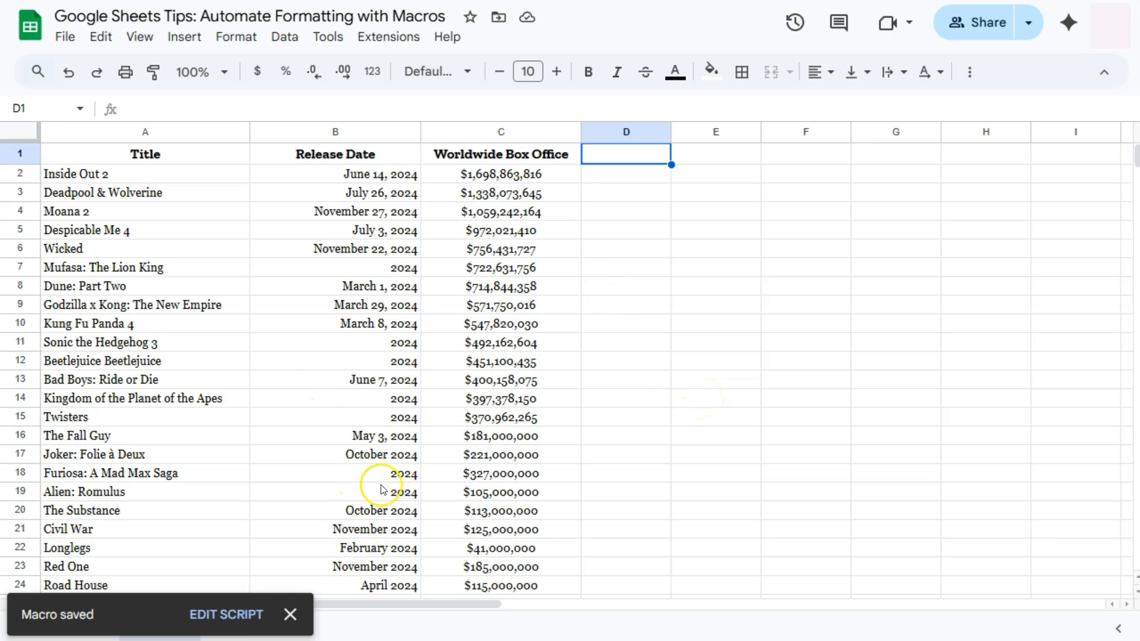
pyautogui.click(290, 615)
# Step: Run the FORMAT 1 macro on the restaurant table in Sheet2
pyautogui.click(233, 627)
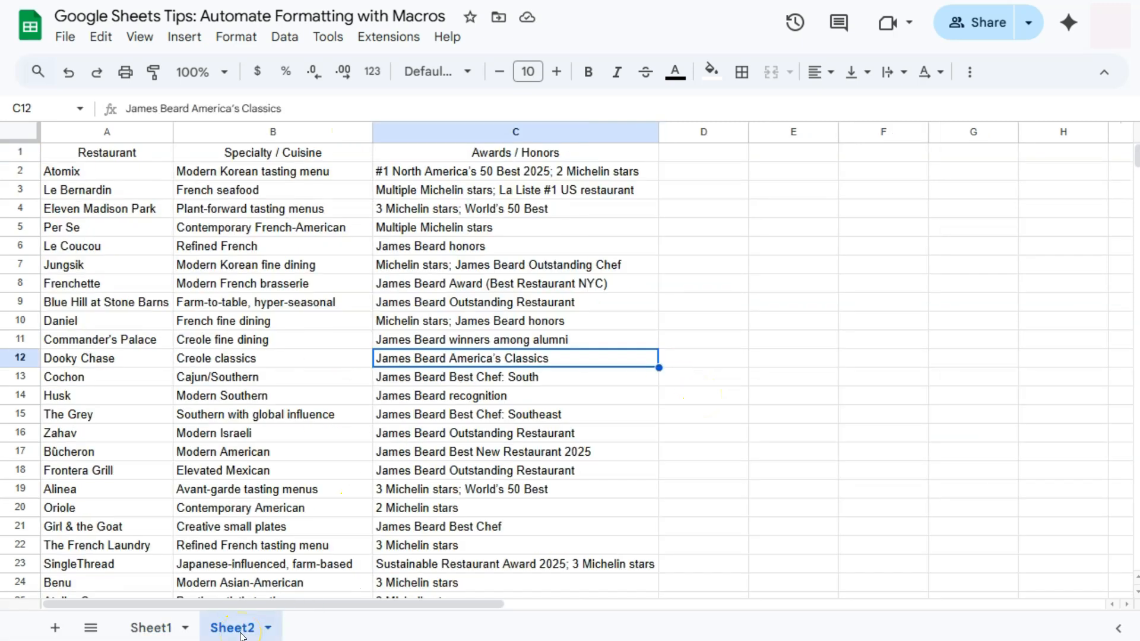
pyautogui.click(124, 154)
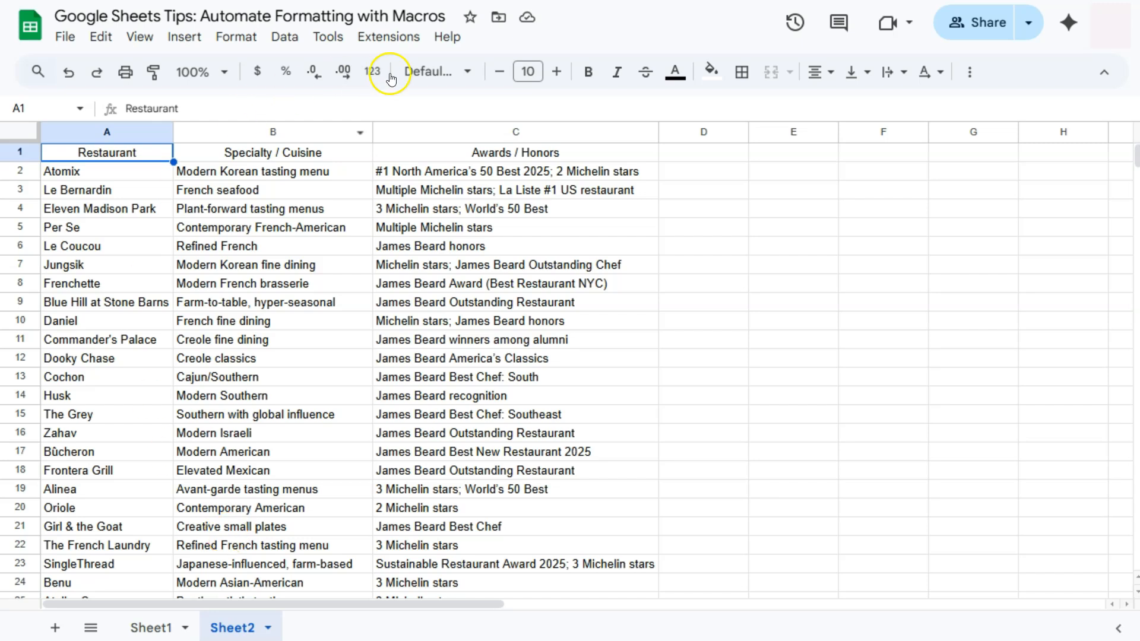
pyautogui.click(406, 35)
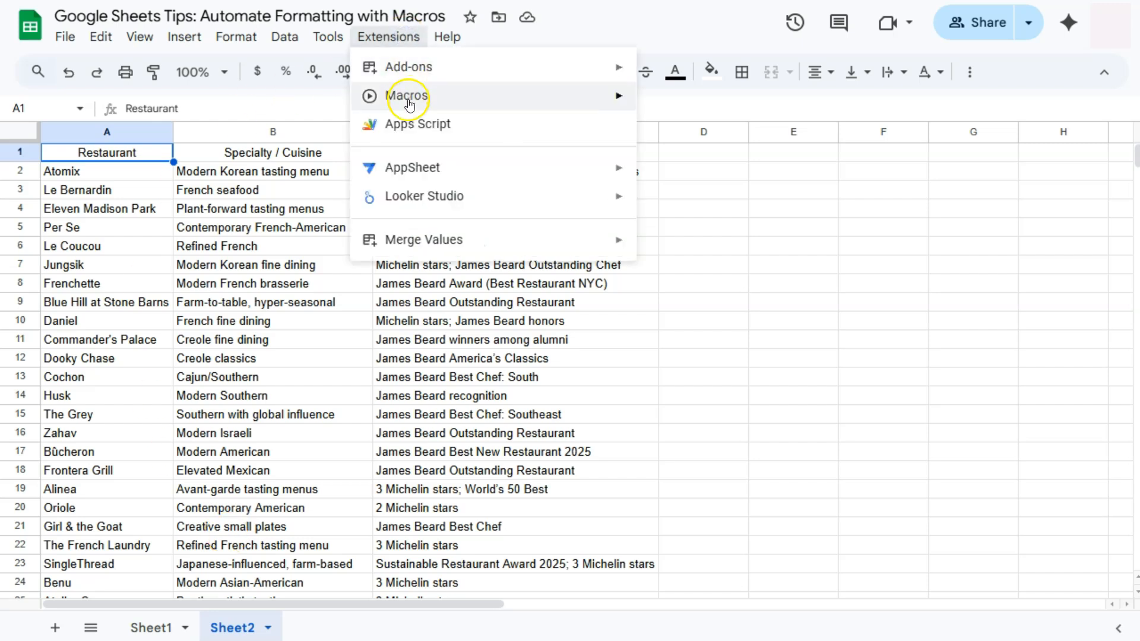
pyautogui.moveTo(398, 100)
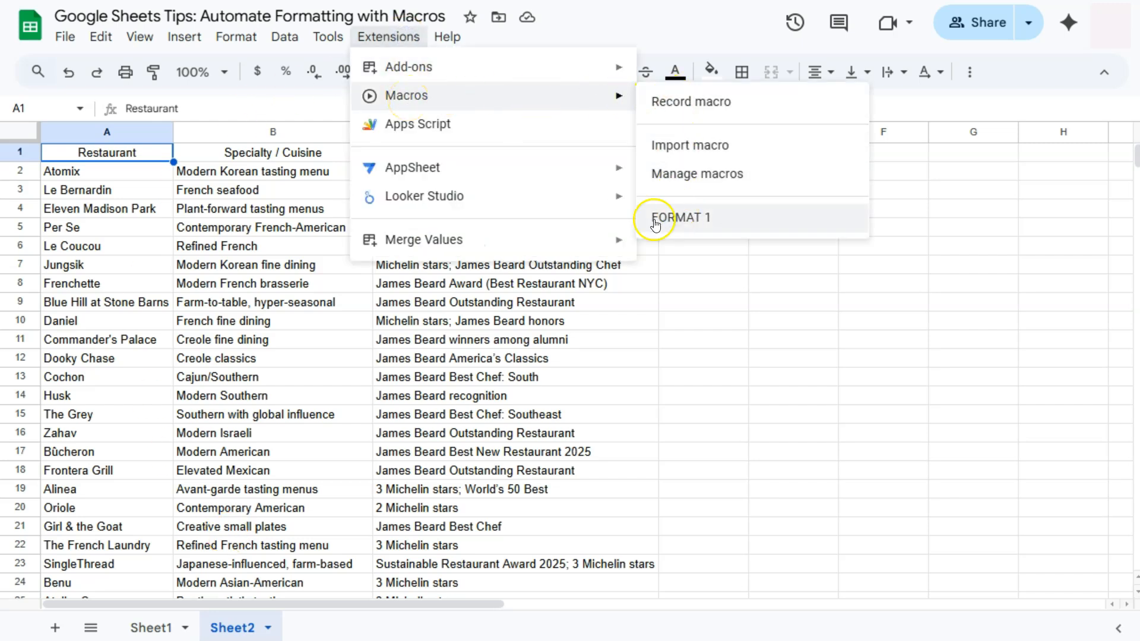
pyautogui.click(677, 221)
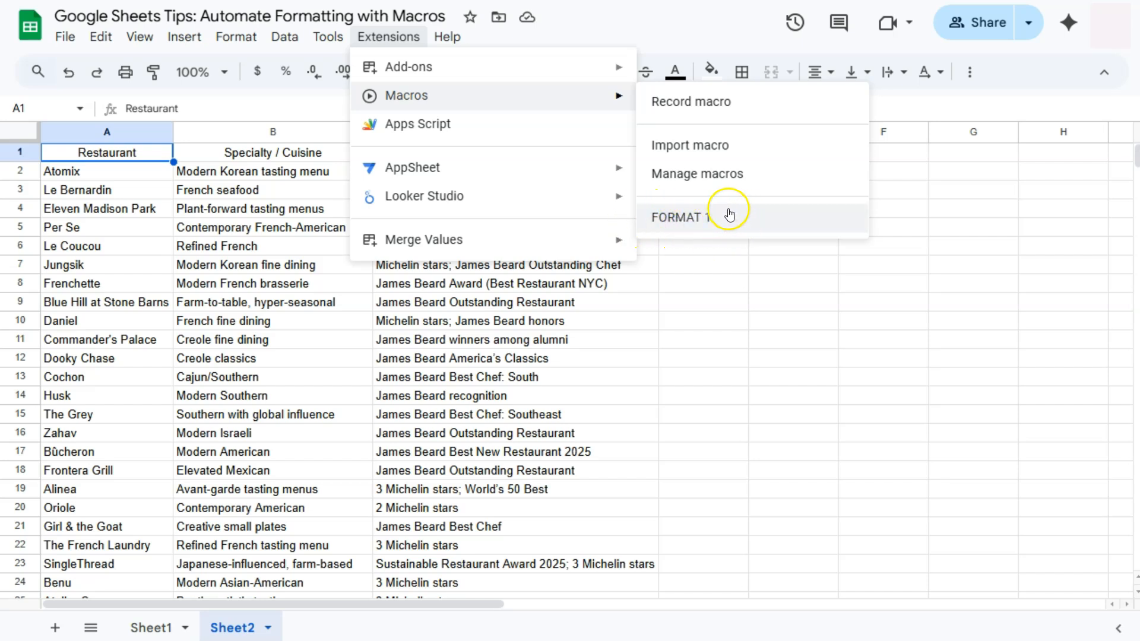
pyautogui.click(670, 222)
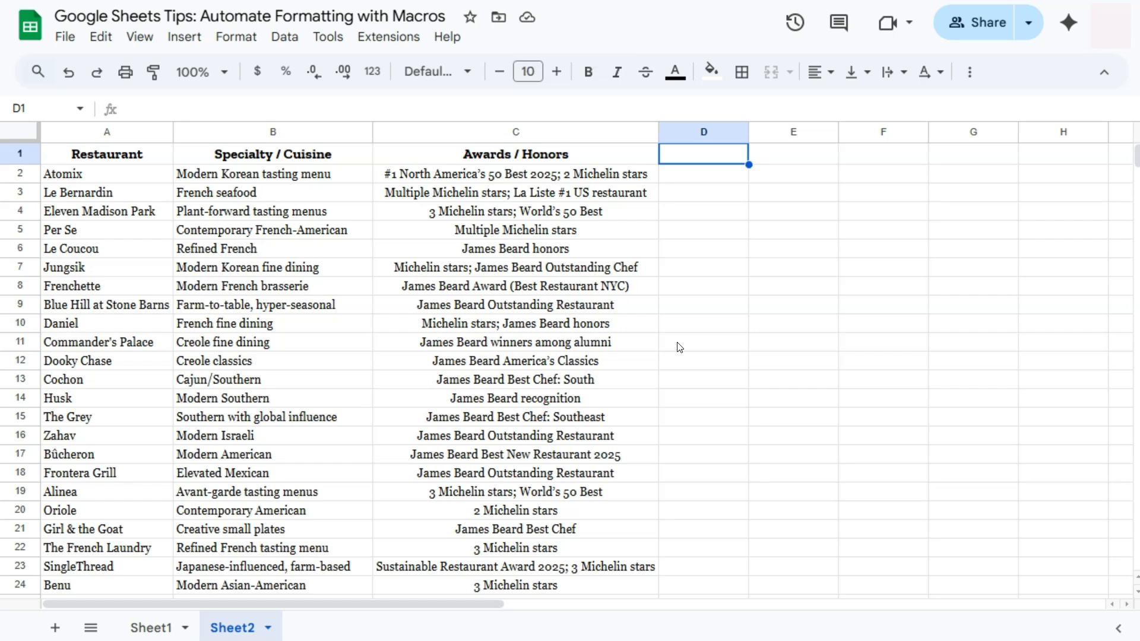
# Step: Review the formatted restaurant table and compare its formatting between Sheet1 and Sheet2
pyautogui.scroll(-6, 288, 306)
pyautogui.scroll(6, 297, 306)
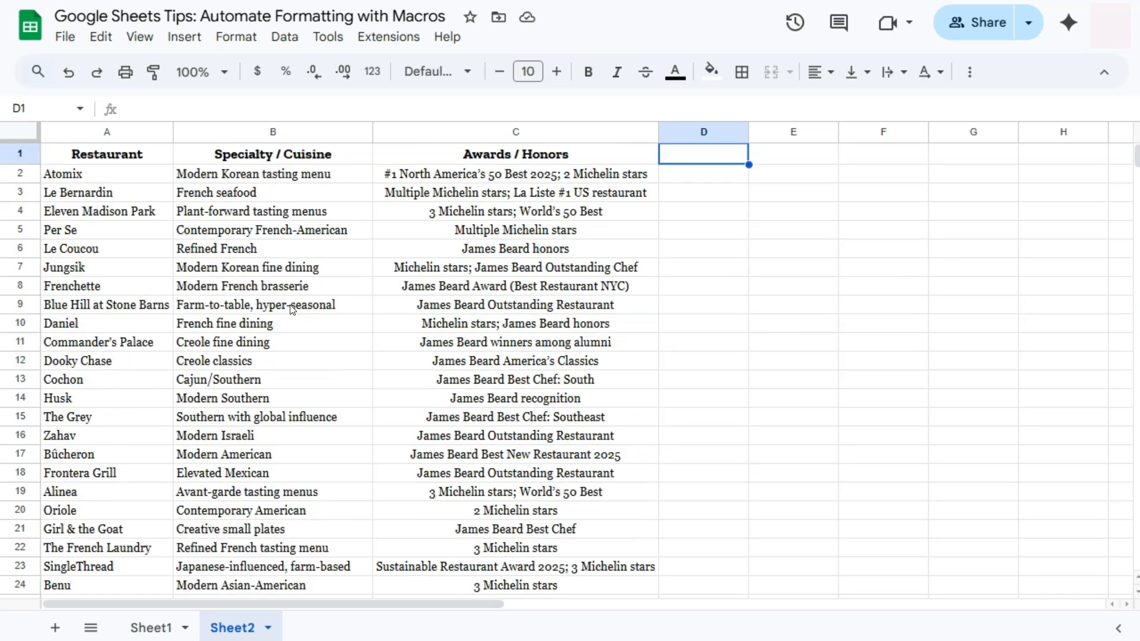
pyautogui.click(148, 626)
pyautogui.click(243, 628)
pyautogui.click(153, 628)
pyautogui.click(230, 627)
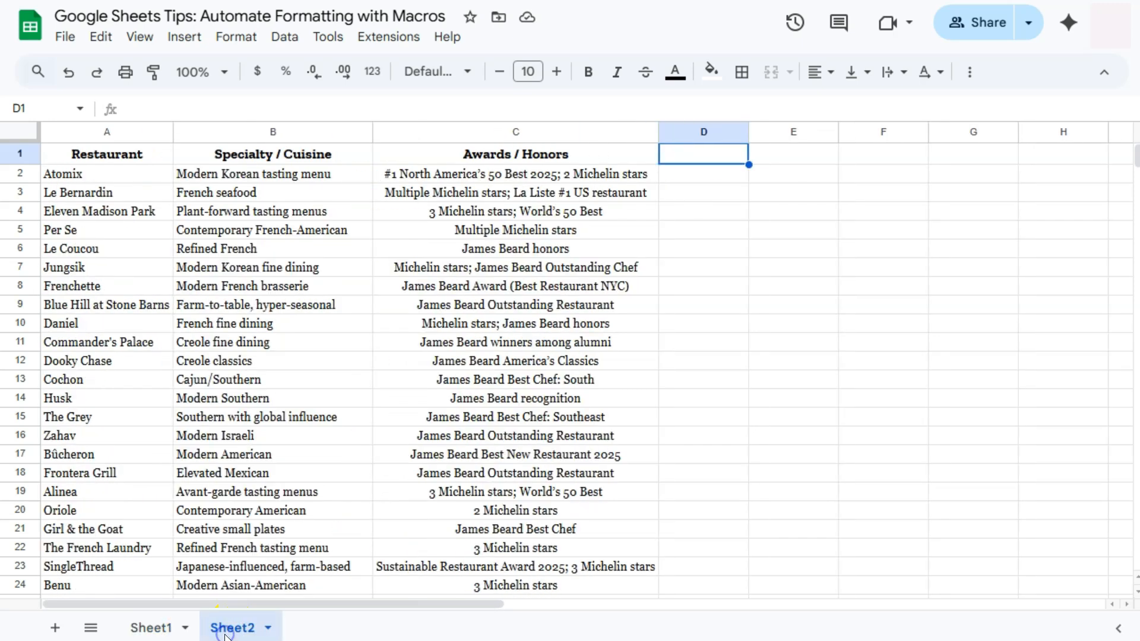
pyautogui.click(152, 628)
pyautogui.click(224, 633)
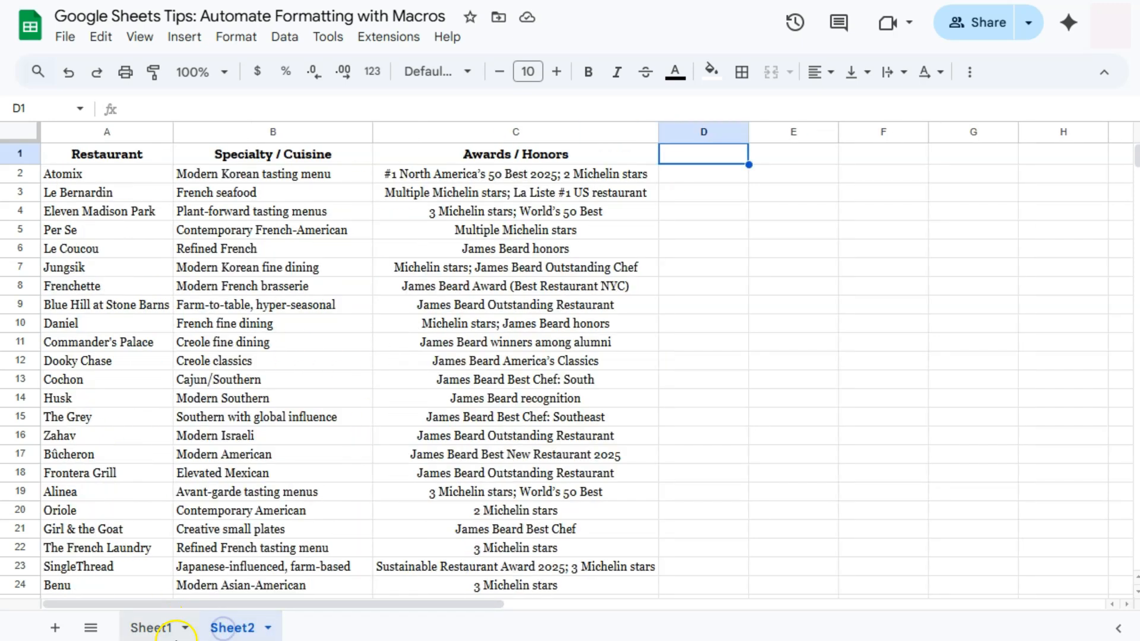
pyautogui.click(155, 627)
pyautogui.click(221, 631)
pyautogui.click(151, 627)
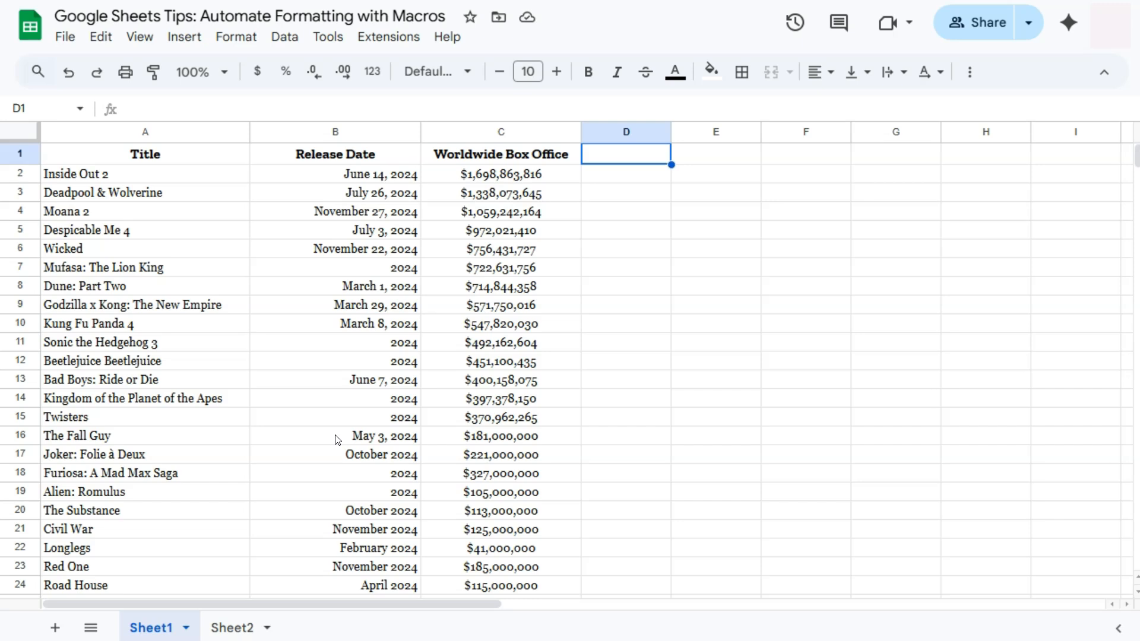
pyautogui.click(224, 631)
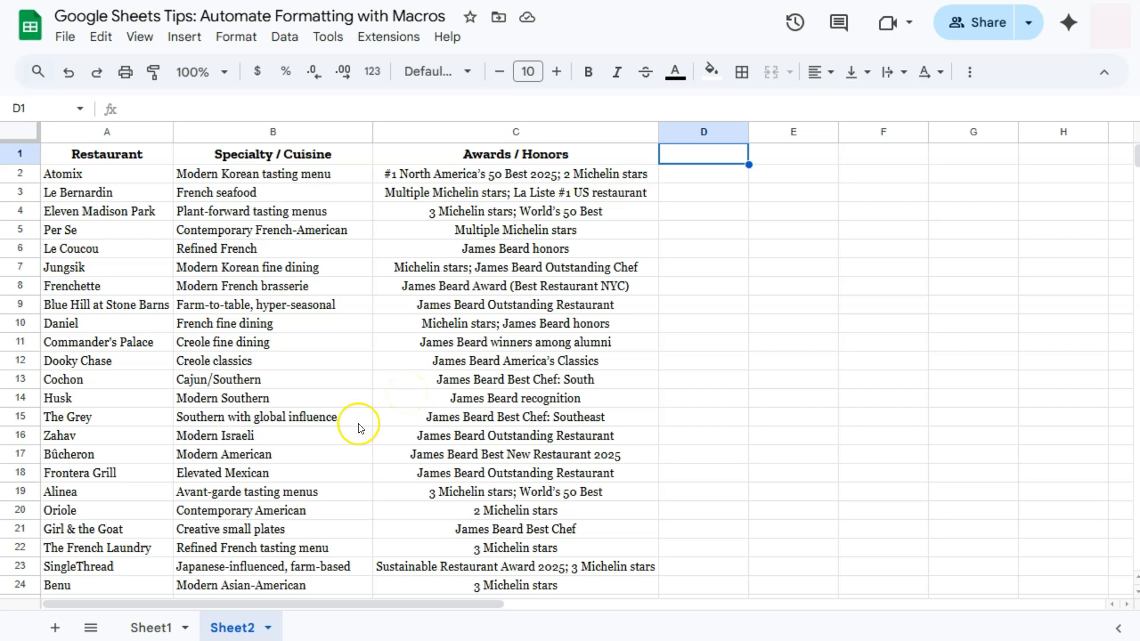